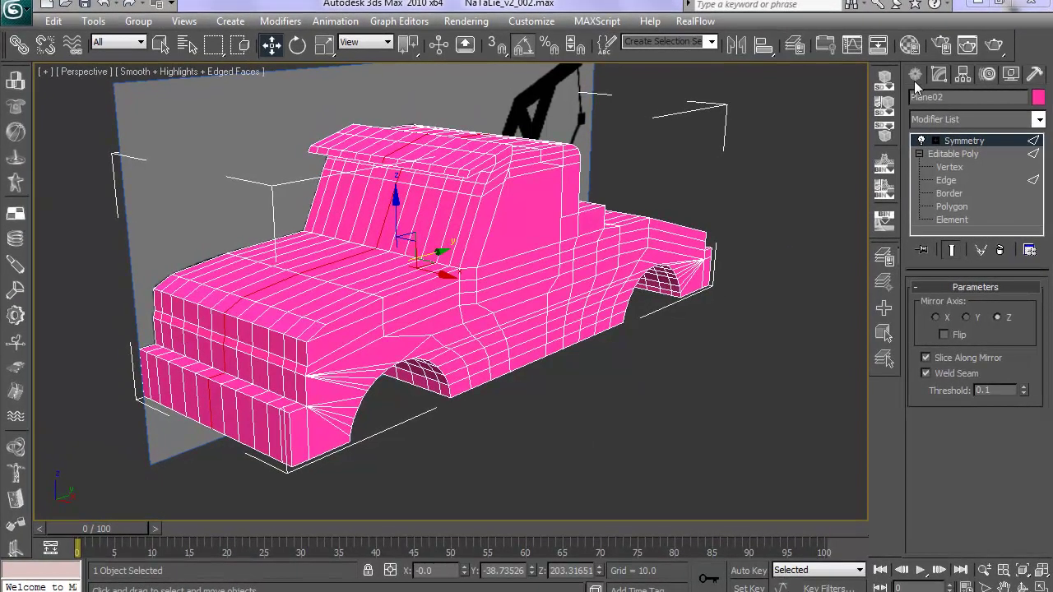
# Step: Draw a trial Plane beside the tow truck, cancel it, and reselect the pink truck body
pyautogui.click(906, 82)
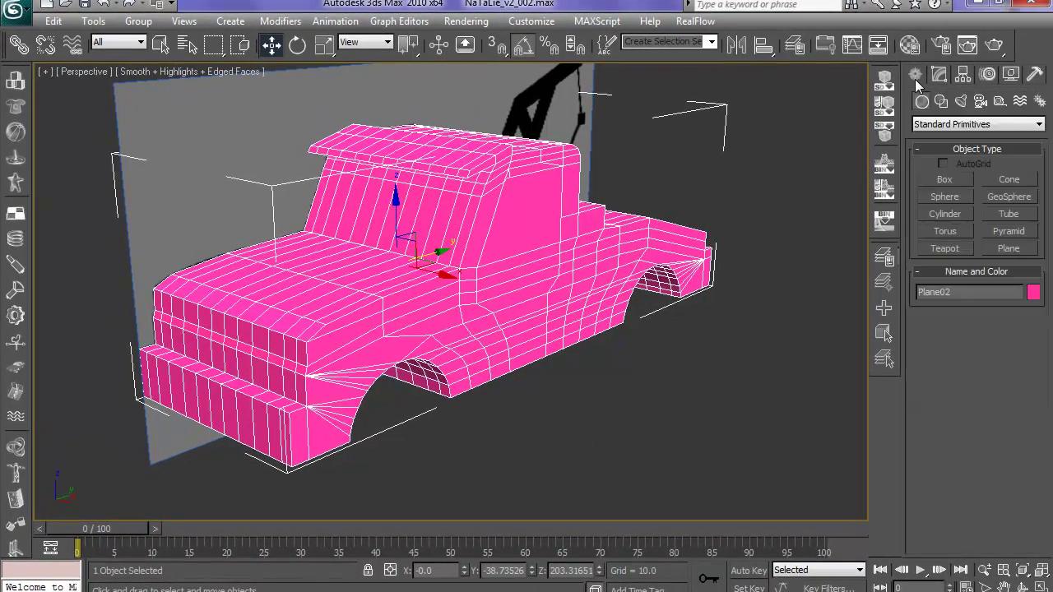
pyautogui.click(775, 404)
pyautogui.click(1000, 248)
pyautogui.moveTo(660, 451)
pyautogui.mouseDown()
pyautogui.moveTo(699, 325)
pyautogui.moveTo(661, 336)
pyautogui.mouseUp()
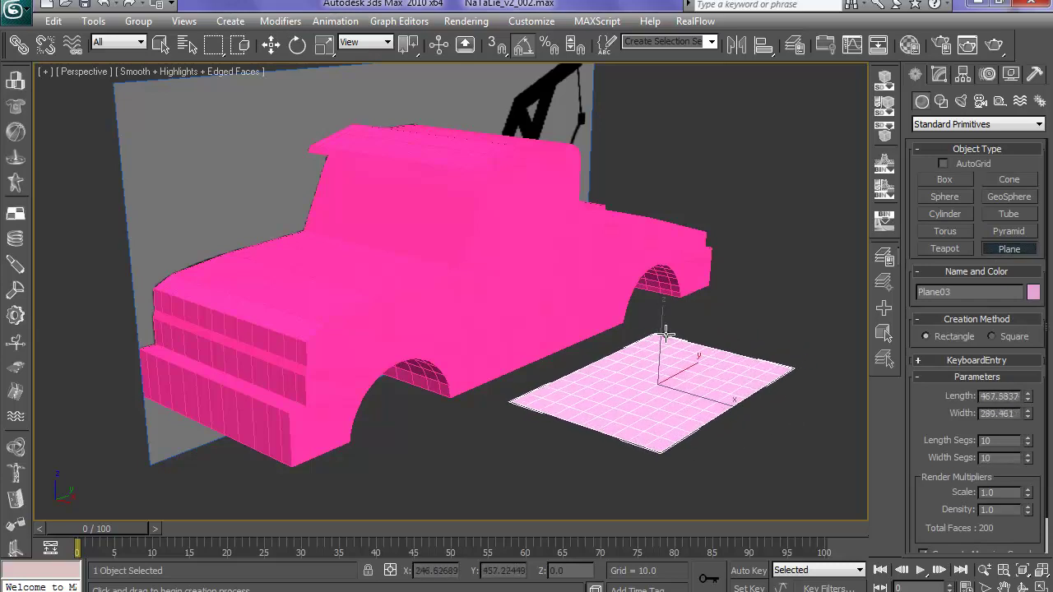
pyautogui.rightClick(667, 358)
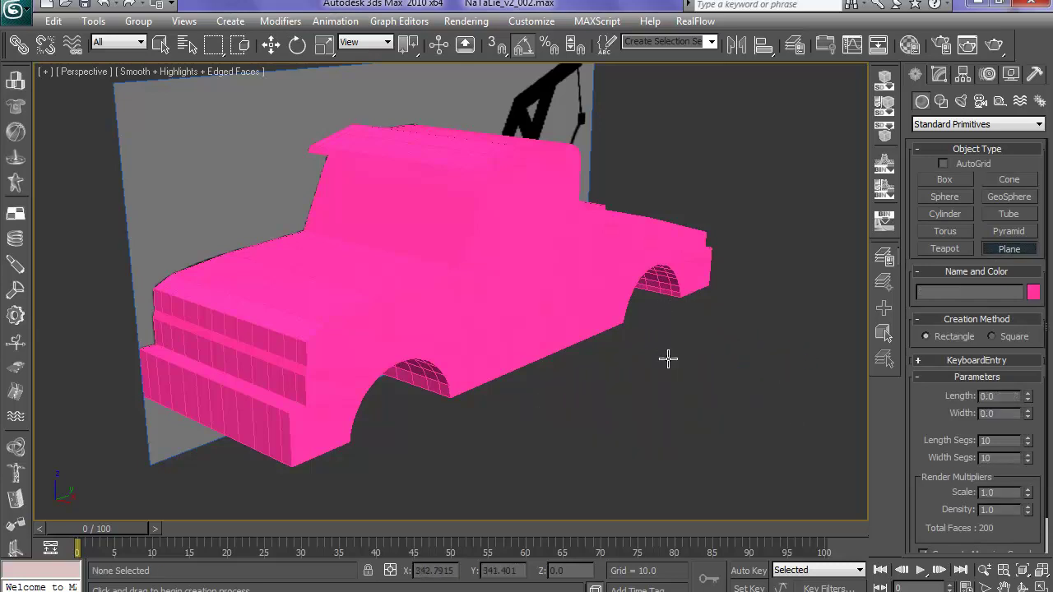
pyautogui.rightClick(609, 384)
pyautogui.click(505, 323)
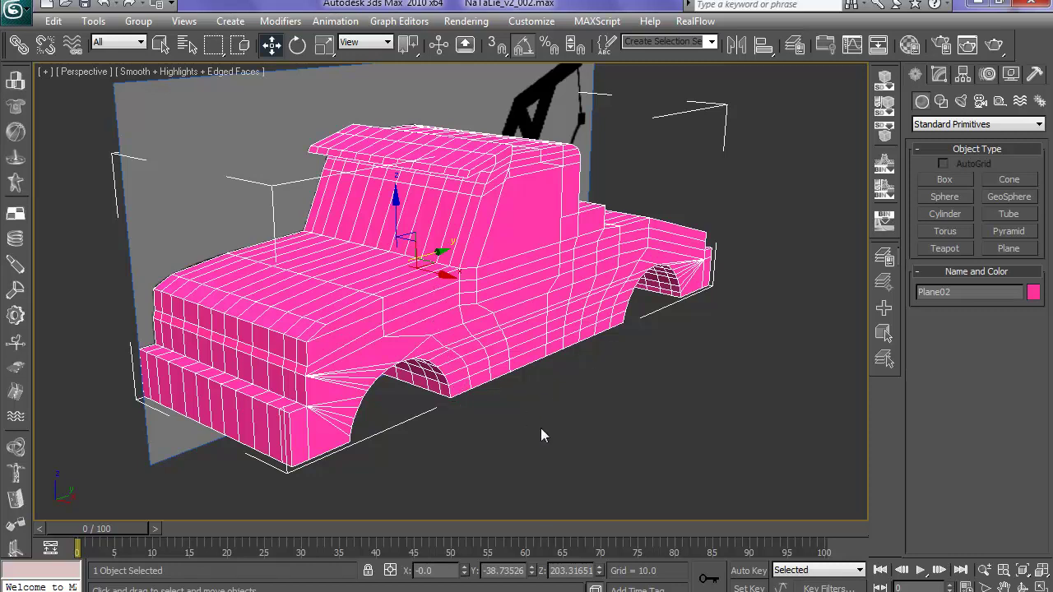
pyautogui.moveTo(542, 428)
pyautogui.keyDown('alt'); pyautogui.mouseDown(button='middle')
pyautogui.moveTo(740, 419)
pyautogui.moveTo(721, 431)
pyautogui.mouseUp(button='middle'); pyautogui.keyUp('alt')
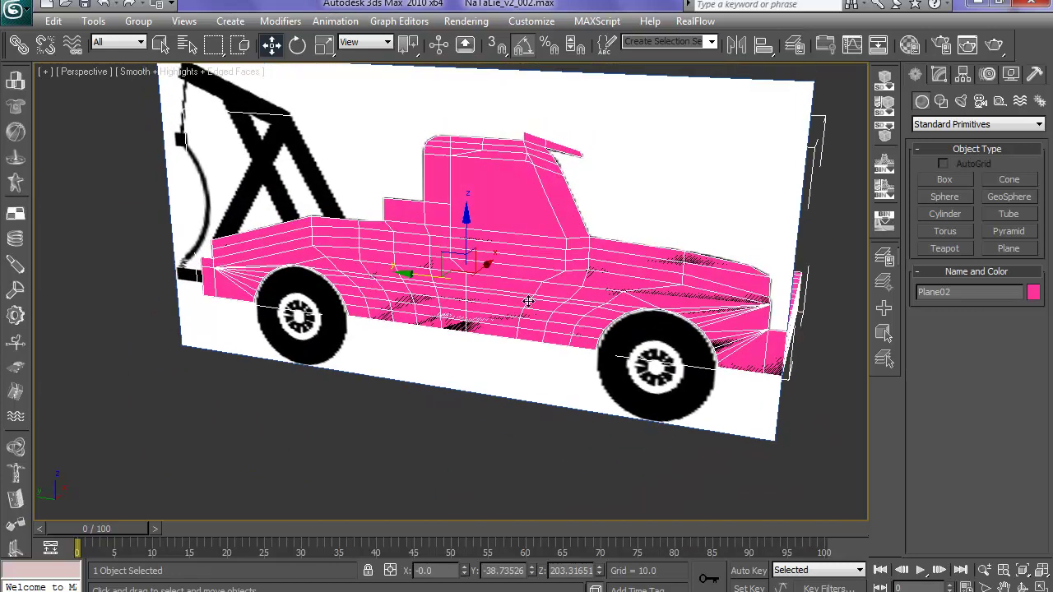
pyautogui.moveTo(485, 265); pyautogui.dragTo(607, 267)
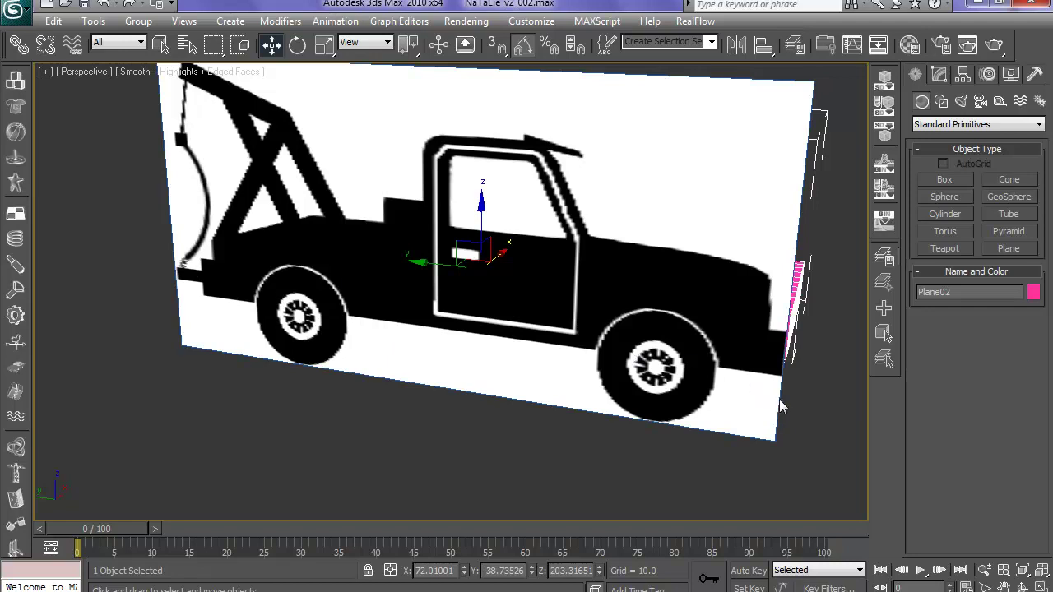
pyautogui.hotkey('ctrl', 'z')
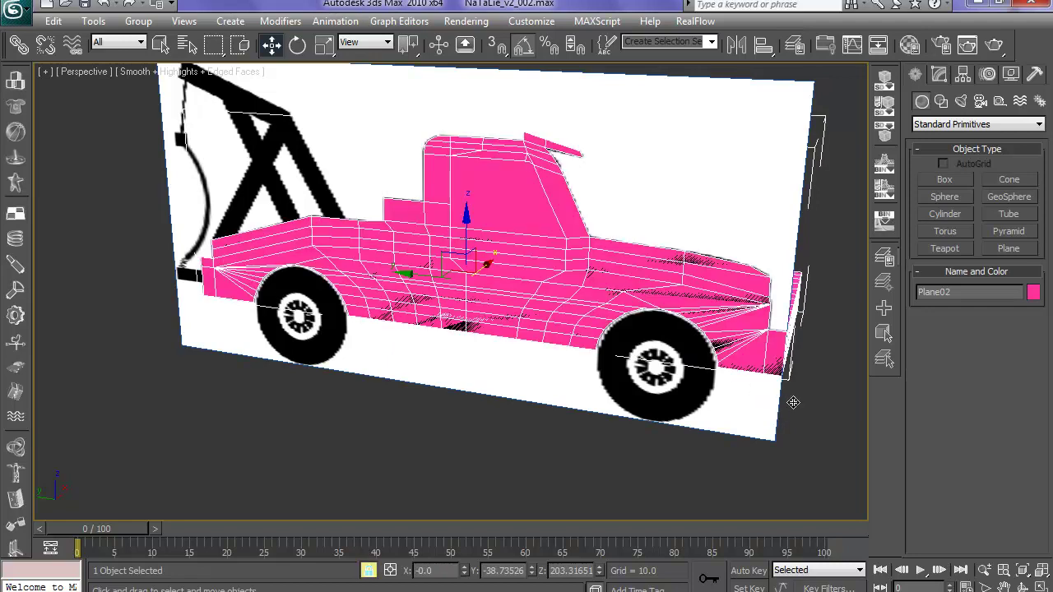
pyautogui.moveTo(792, 404)
pyautogui.keyDown('alt'); pyautogui.mouseDown(button='middle')
pyautogui.moveTo(663, 405)
pyautogui.moveTo(601, 381)
pyautogui.moveTo(608, 403)
pyautogui.moveTo(574, 433)
pyautogui.moveTo(559, 346)
pyautogui.moveTo(581, 363)
pyautogui.moveTo(593, 406)
pyautogui.moveTo(613, 403)
pyautogui.moveTo(602, 402)
pyautogui.mouseUp(button='middle'); pyautogui.keyUp('alt')
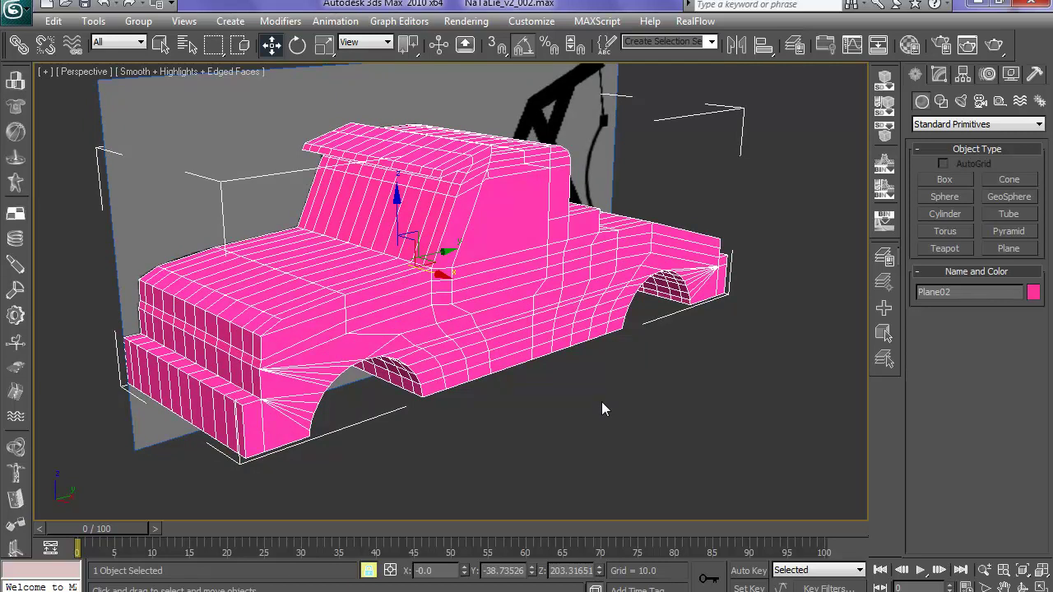
pyautogui.keyDown('alt'); pyautogui.moveTo(602, 402); pyautogui.dragTo(611, 405, button='middle'); pyautogui.keyUp('alt')
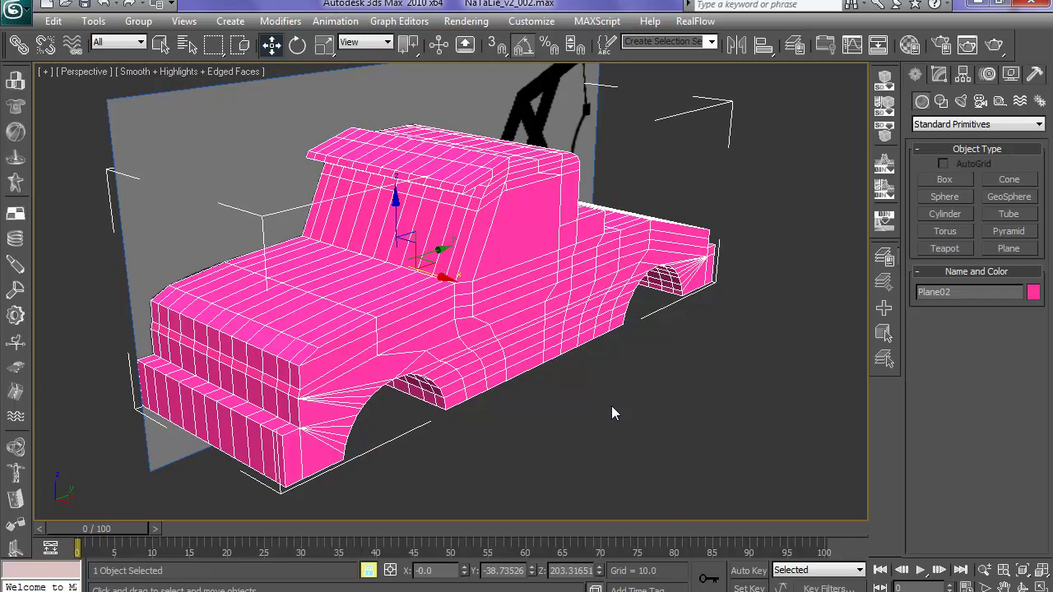
pyautogui.moveTo(611, 405)
pyautogui.keyDown('alt'); pyautogui.mouseDown(button='middle')
pyautogui.moveTo(593, 387)
pyautogui.moveTo(557, 379)
pyautogui.moveTo(590, 392)
pyautogui.moveTo(601, 416)
pyautogui.moveTo(553, 400)
pyautogui.moveTo(457, 402)
pyautogui.moveTo(486, 417)
pyautogui.moveTo(446, 395)
pyautogui.moveTo(490, 409)
pyautogui.mouseUp(button='middle'); pyautogui.keyUp('alt')
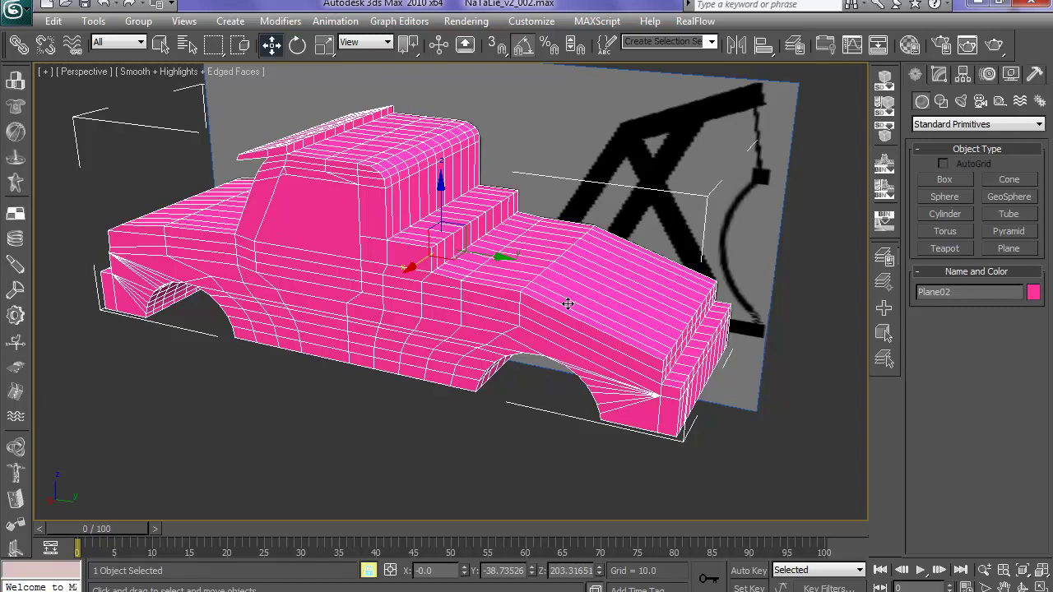
pyautogui.keyDown('alt'); pyautogui.moveTo(644, 477); pyautogui.dragTo(590, 470, button='middle'); pyautogui.keyUp('alt')
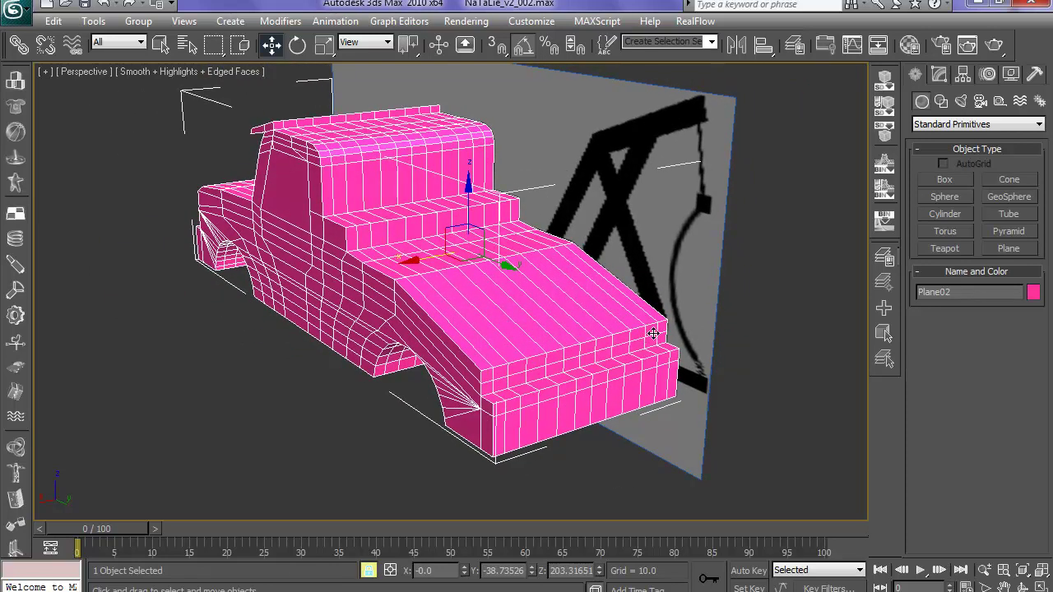
pyautogui.keyDown('alt'); pyautogui.moveTo(331, 382); pyautogui.dragTo(527, 391, button='middle'); pyautogui.keyUp('alt')
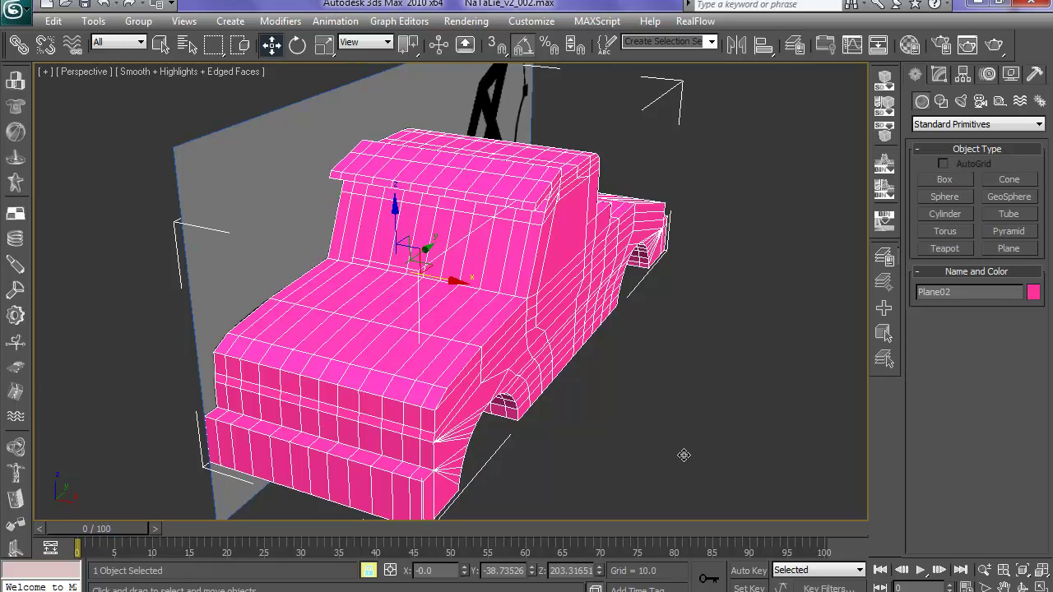
pyautogui.keyDown('alt'); pyautogui.moveTo(684, 455); pyautogui.dragTo(659, 457, button='middle'); pyautogui.keyUp('alt')
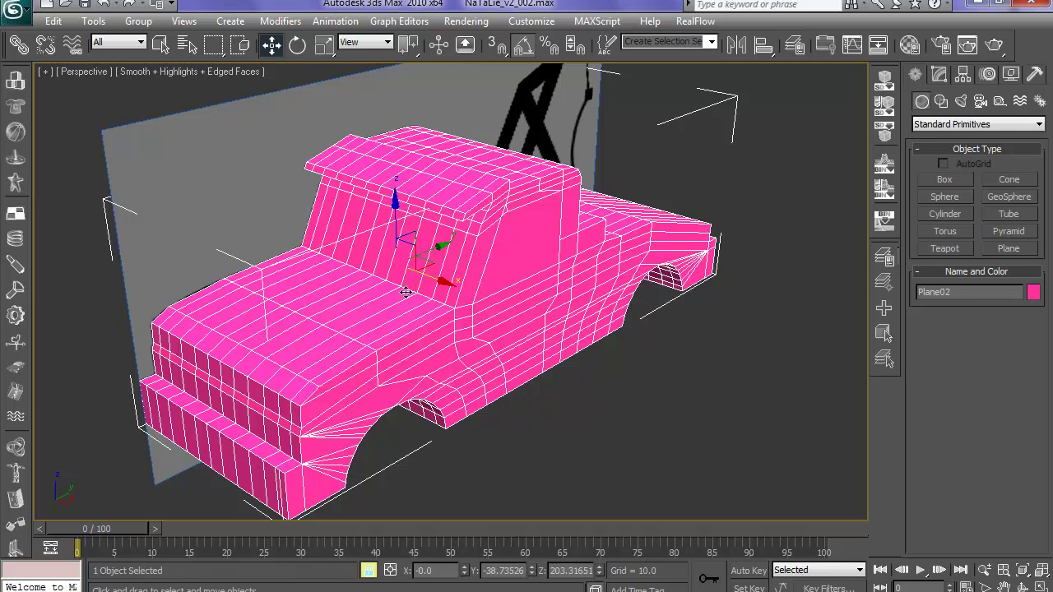
pyautogui.moveTo(529, 423)
pyautogui.keyDown('alt'); pyautogui.mouseDown(button='middle')
pyautogui.moveTo(559, 416)
pyautogui.moveTo(510, 417)
pyautogui.moveTo(523, 418)
pyautogui.mouseUp(button='middle'); pyautogui.keyUp('alt')
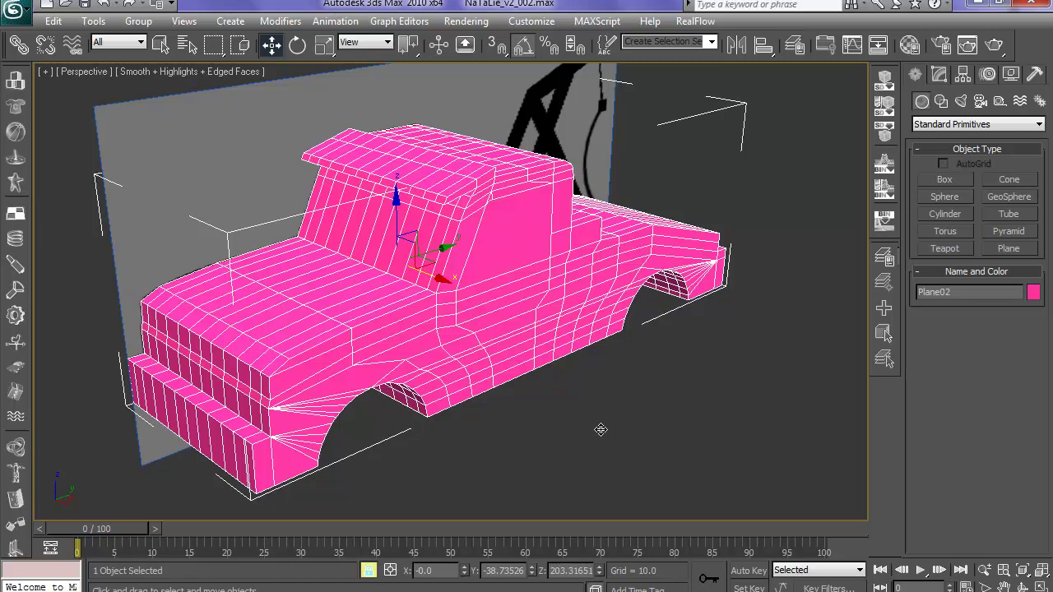
pyautogui.moveTo(601, 430)
pyautogui.keyDown('alt'); pyautogui.mouseDown(button='middle')
pyautogui.moveTo(574, 425)
pyautogui.moveTo(607, 433)
pyautogui.moveTo(591, 372)
pyautogui.moveTo(606, 426)
pyautogui.moveTo(626, 428)
pyautogui.moveTo(586, 430)
pyautogui.mouseUp(button='middle'); pyautogui.keyUp('alt')
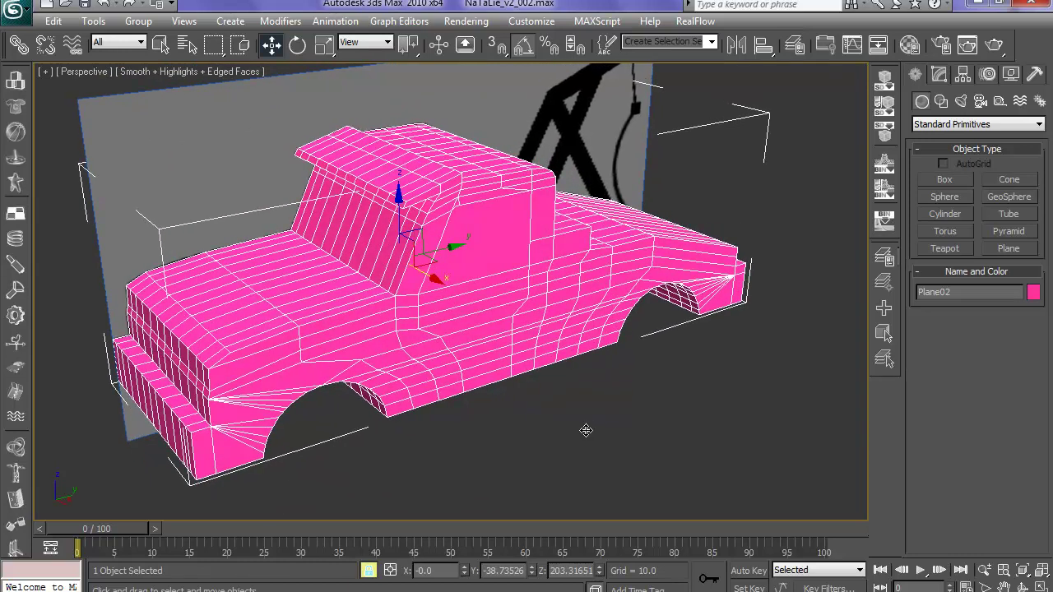